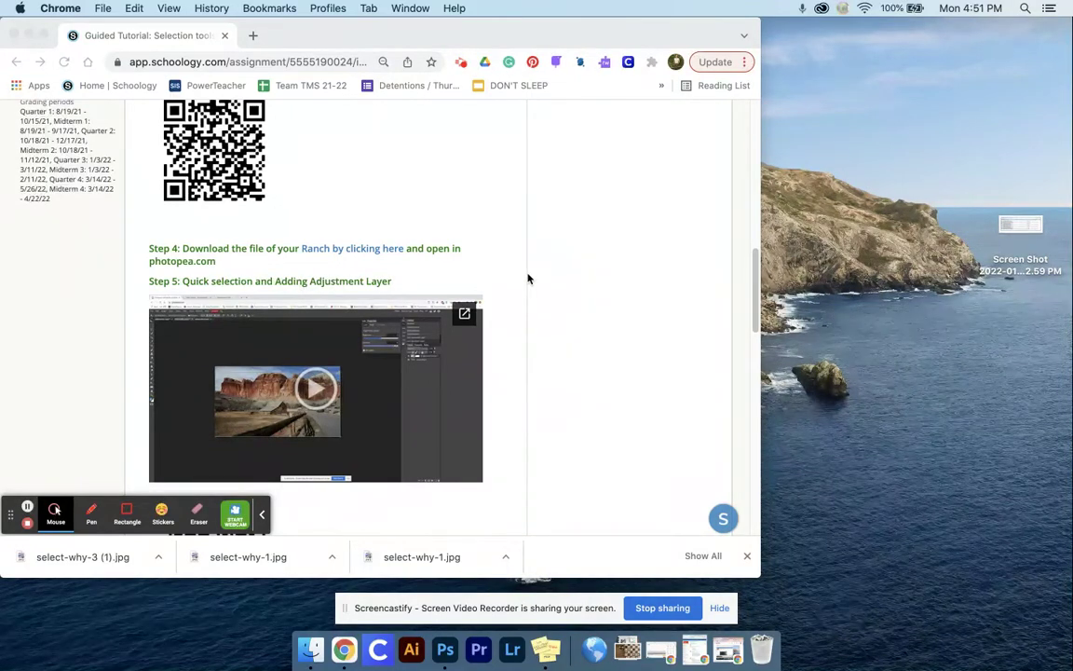
Download the ranch photo select-why-2.jpg from Google Drive onto the desktop.
left_click(326, 250)
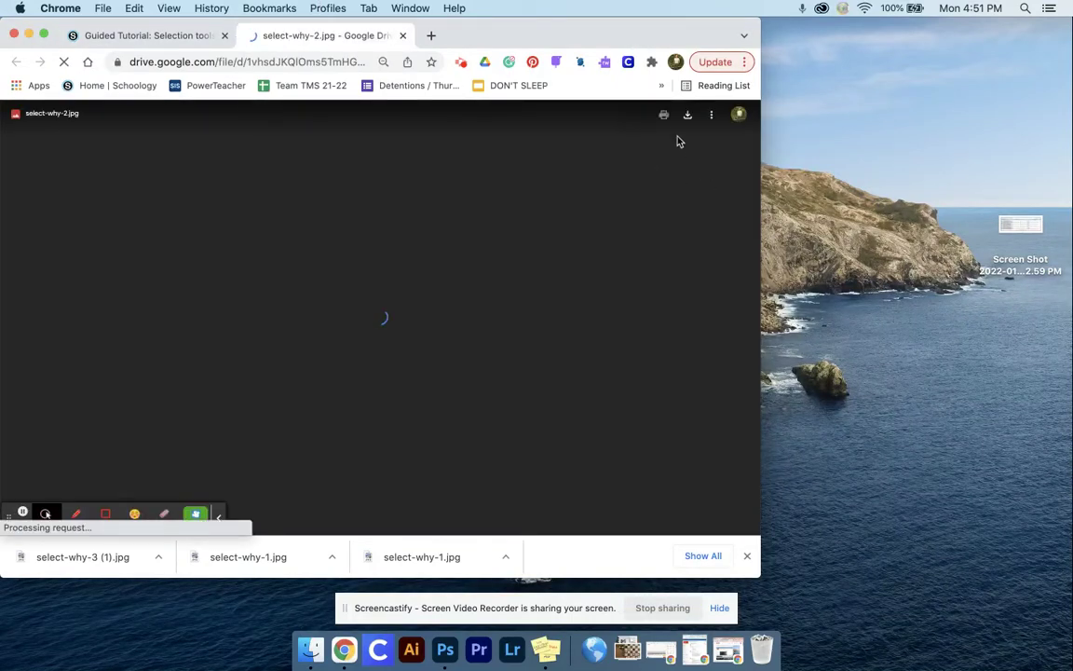
left_click(685, 115)
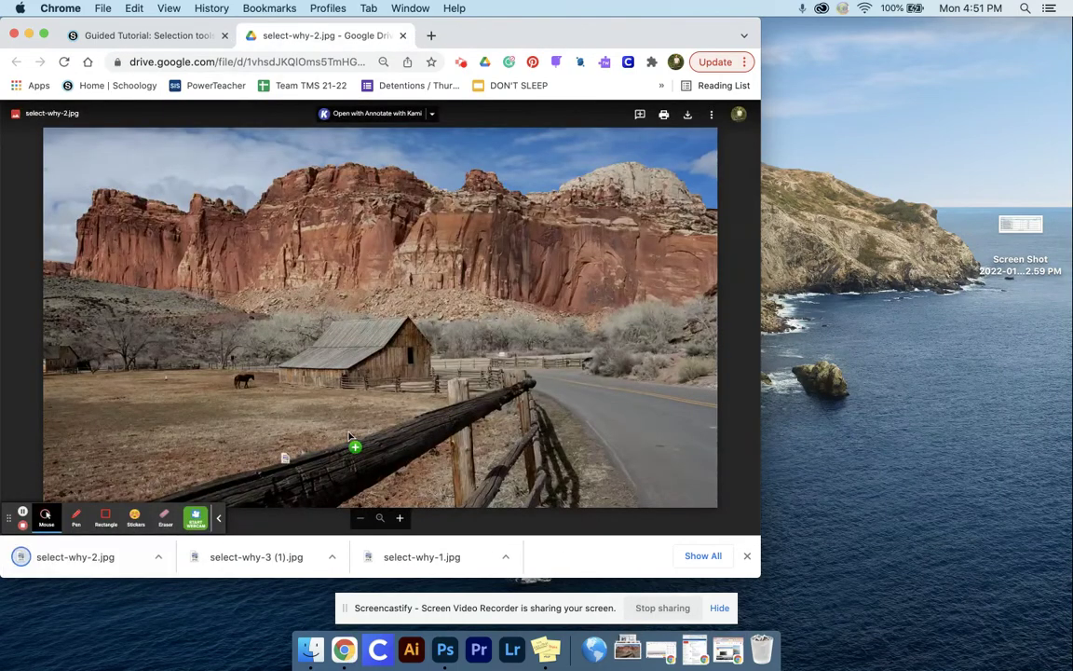
left_click_drag(948, 69, 1005, 58)
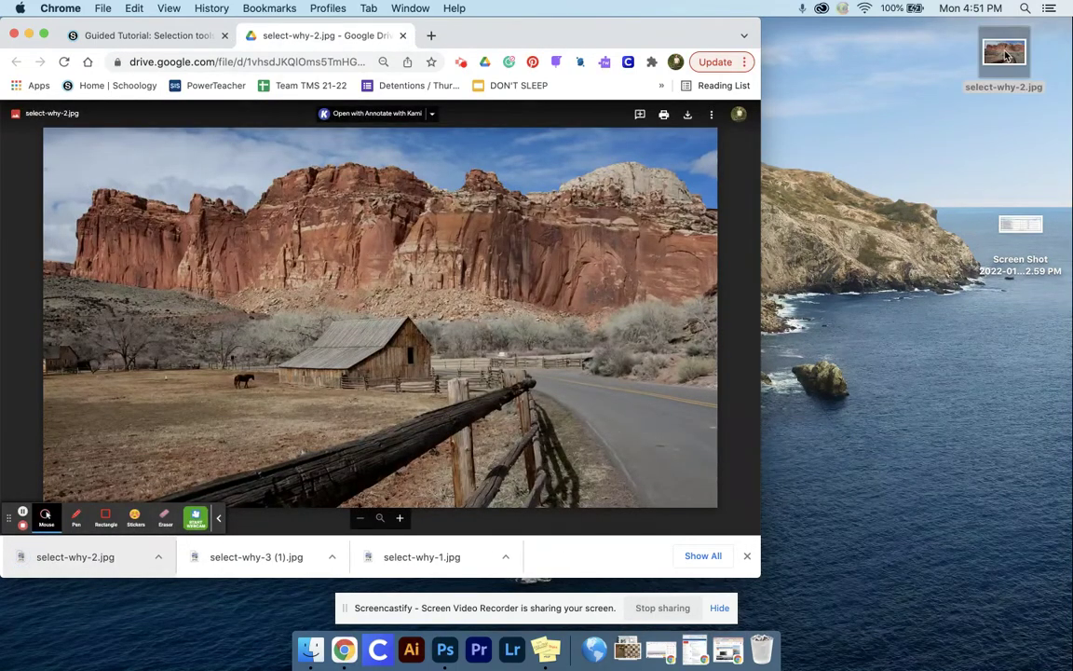
Open select-why-2.jpg from the desktop in Adobe Photoshop 2022.
right_click(1006, 58)
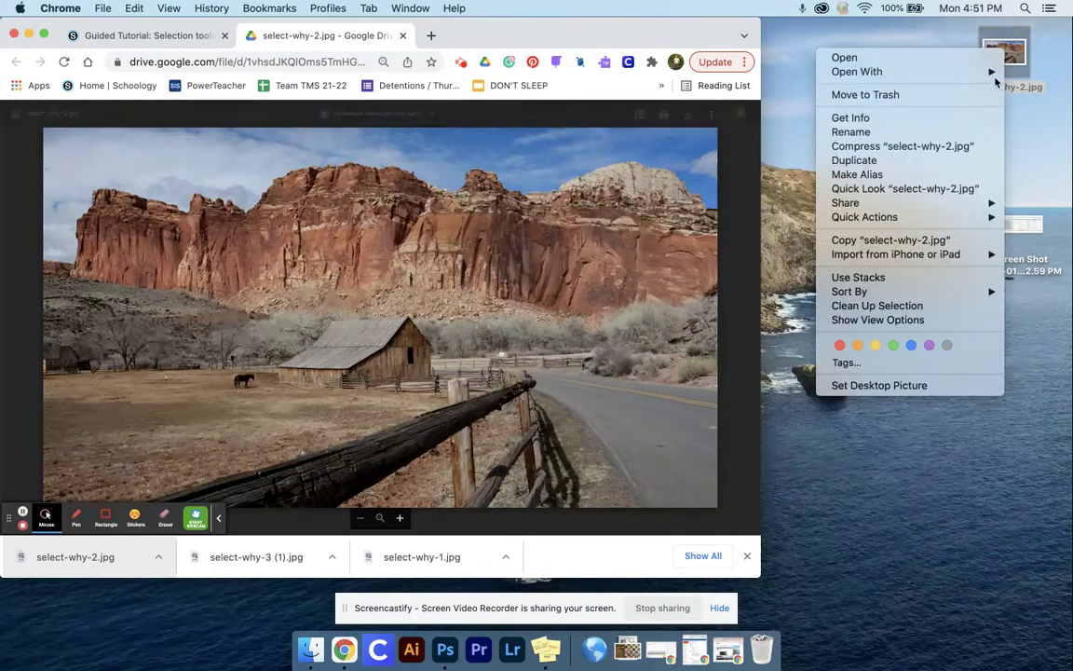
mouse_move(810, 72)
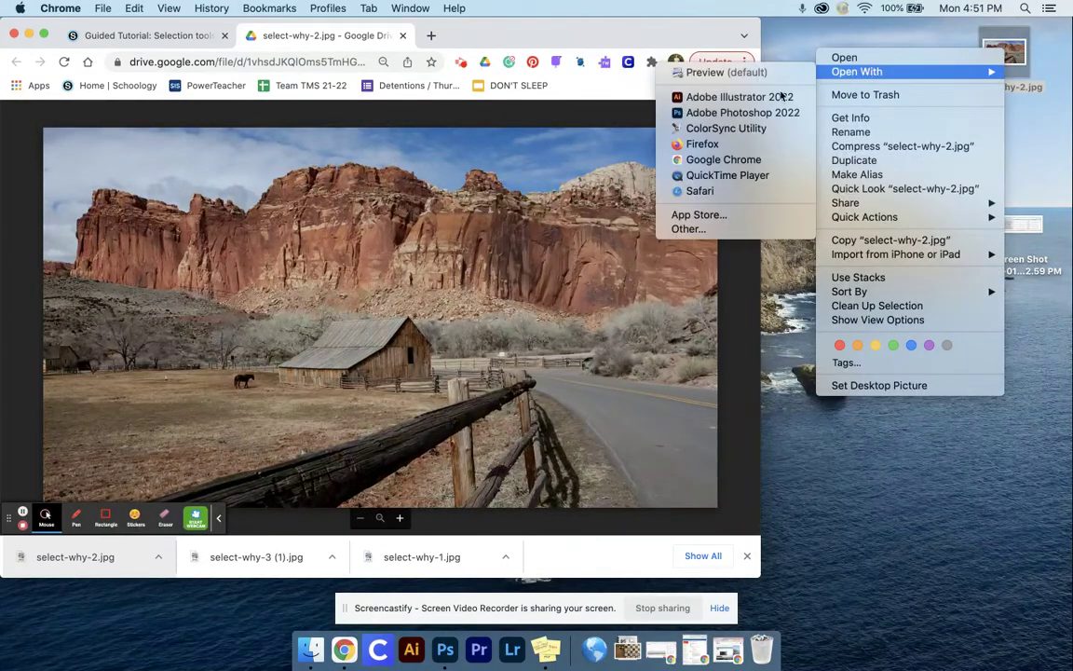
left_click(728, 111)
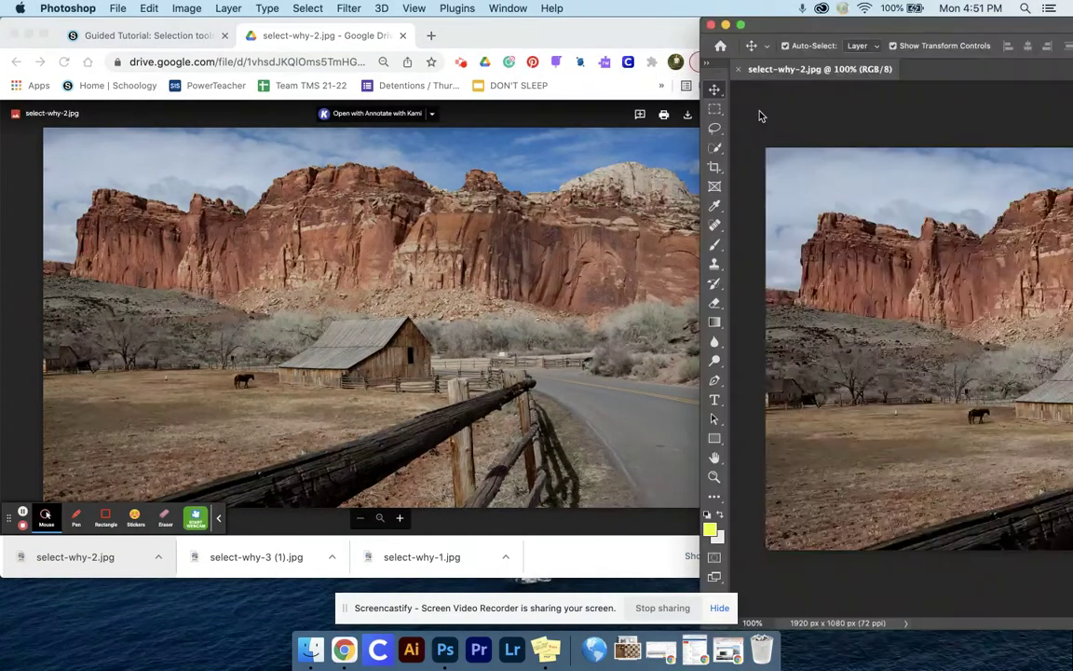
Maximize the Photoshop window and unlock the Background layer into Layer 0.
left_click(740, 25)
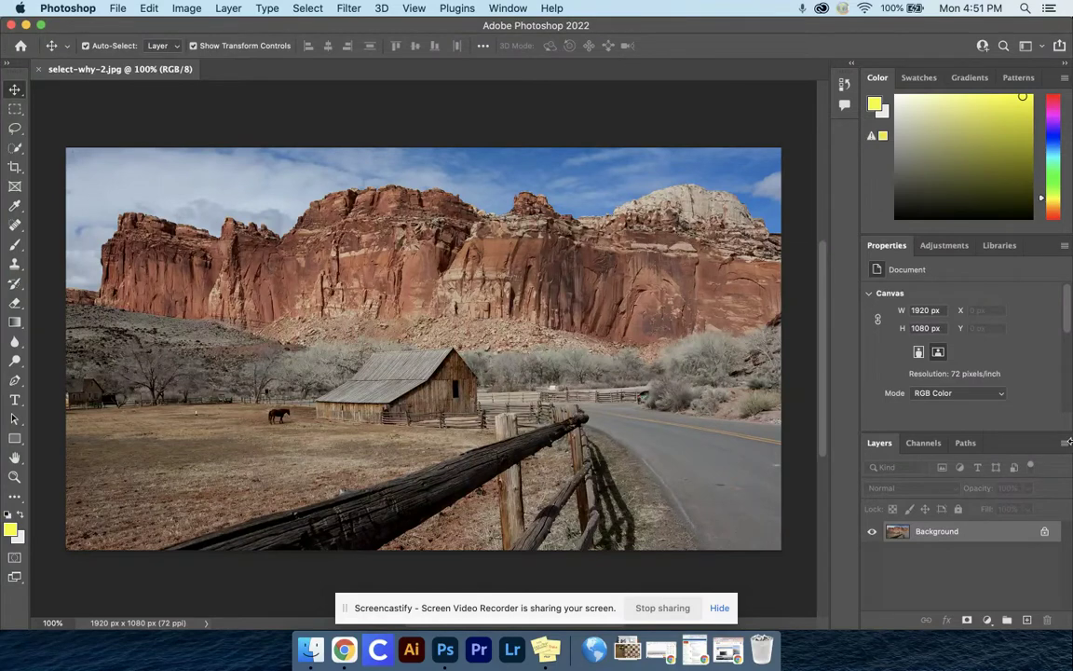
left_click(1045, 533)
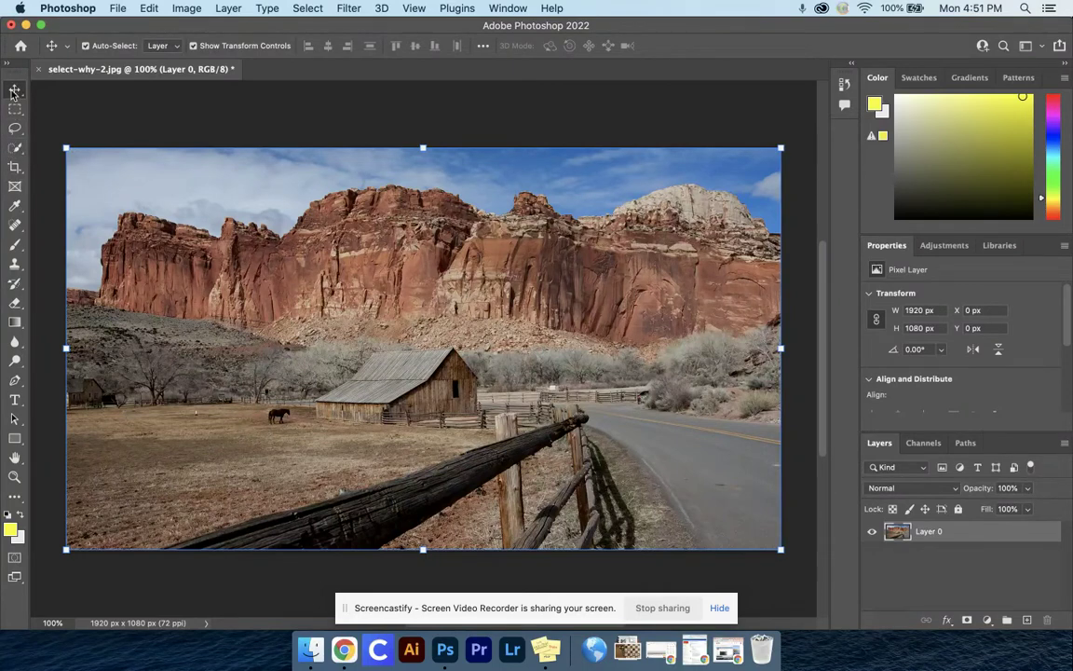
left_click(15, 150)
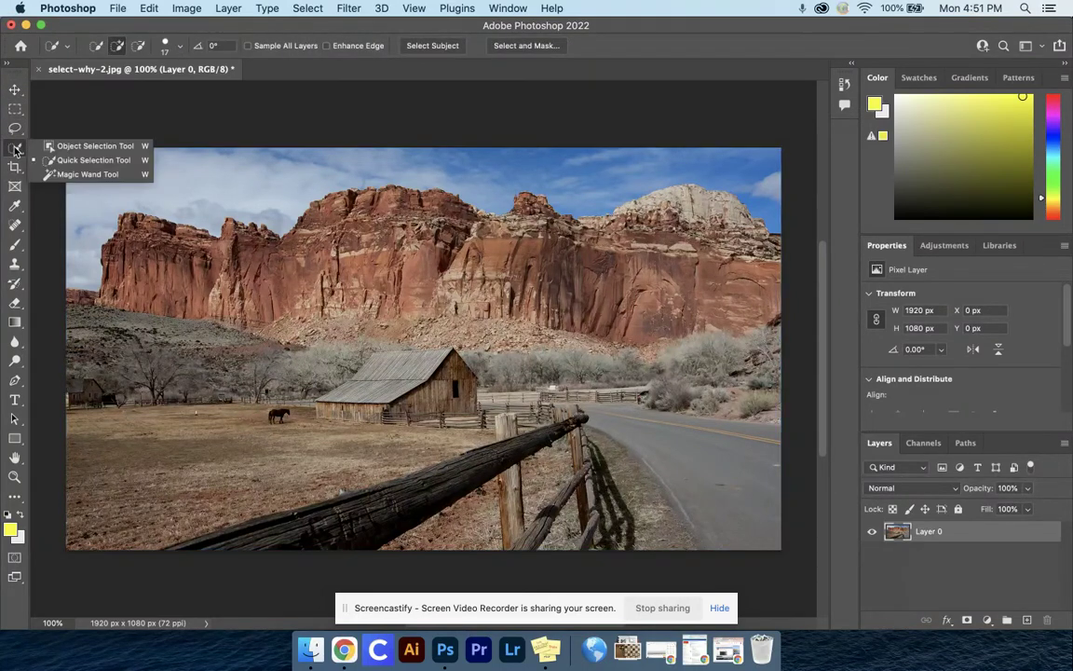
Switch to the Quick Selection tool in Add to selection mode with a 49 px brush.
left_click(106, 163)
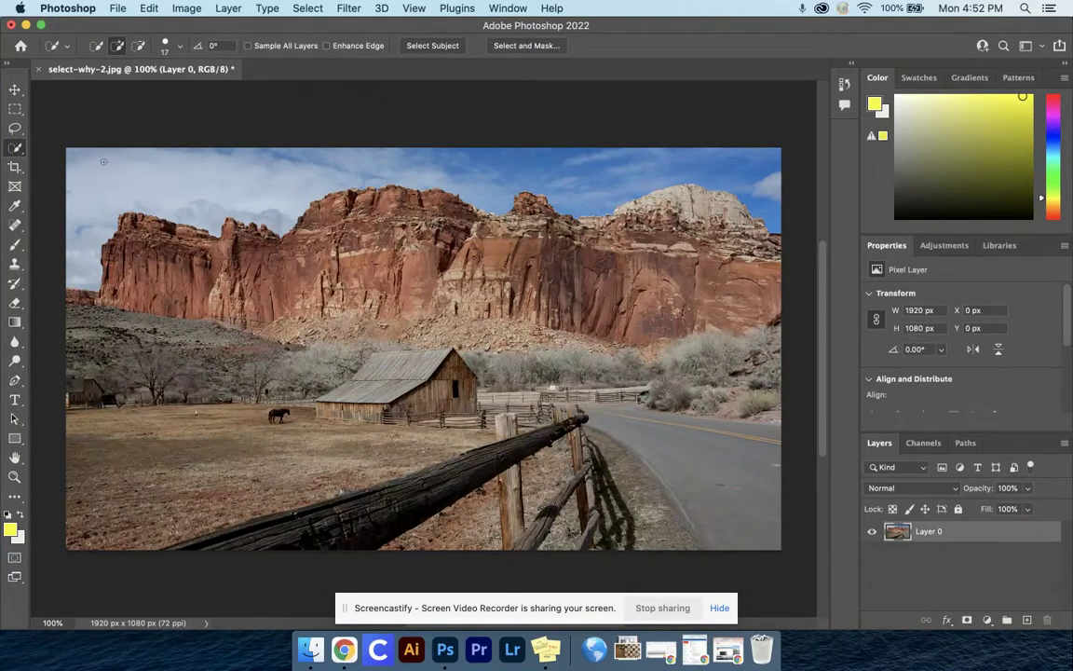
left_click(117, 47)
left_click(165, 47)
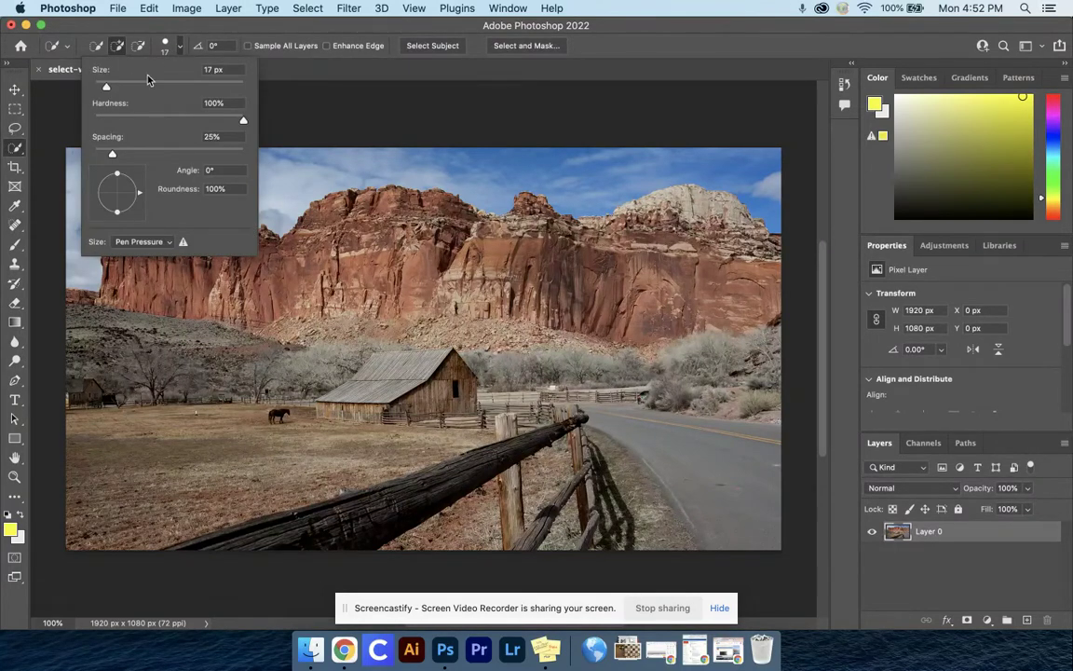
left_click_drag(105, 85, 112, 88)
mouse_move(113, 87)
left_mouse_down()
mouse_move(194, 86)
mouse_move(135, 88)
left_mouse_up()
key("Return")
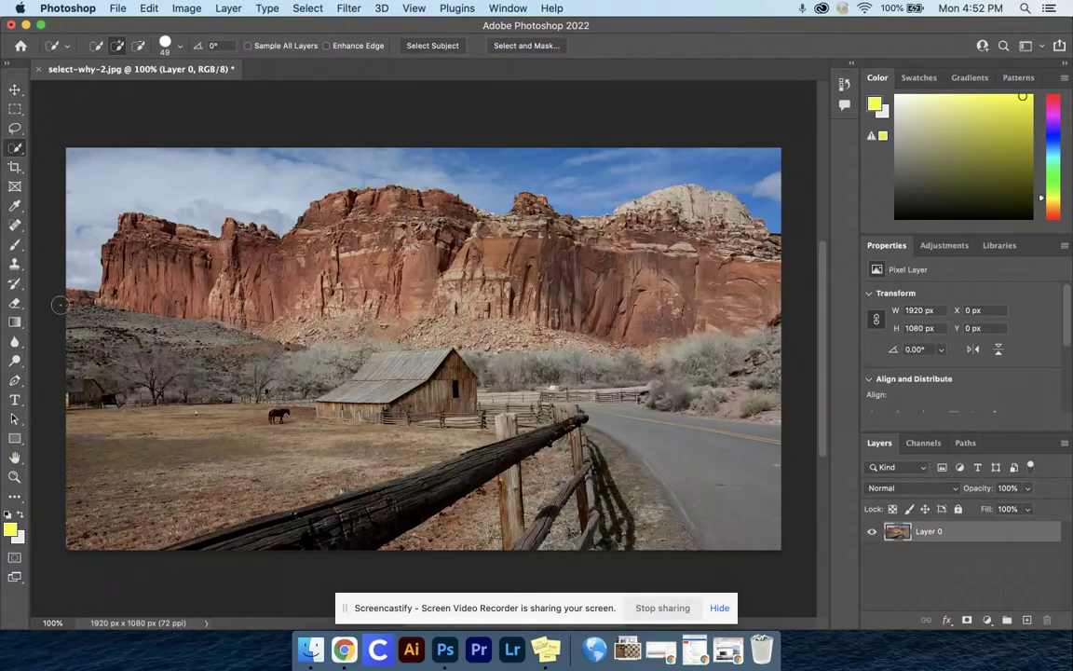
Quick-select the hillside and field, then subtract the sky above the cliff top.
mouse_move(70, 303)
left_mouse_down()
mouse_move(97, 300)
mouse_move(112, 237)
mouse_move(187, 240)
mouse_move(228, 213)
mouse_move(307, 253)
mouse_move(316, 207)
mouse_move(335, 200)
mouse_move(395, 191)
mouse_move(415, 214)
mouse_move(442, 219)
mouse_move(429, 233)
mouse_move(484, 205)
mouse_move(491, 190)
mouse_move(589, 212)
mouse_move(671, 186)
mouse_move(696, 246)
mouse_move(690, 298)
mouse_move(559, 261)
mouse_move(633, 307)
mouse_move(359, 257)
mouse_move(345, 326)
mouse_move(149, 322)
mouse_move(228, 354)
mouse_move(652, 354)
left_mouse_up()
mouse_move(734, 371)
left_mouse_down()
mouse_move(42, 380)
mouse_move(559, 437)
mouse_move(662, 427)
mouse_move(540, 406)
mouse_move(596, 449)
left_mouse_up()
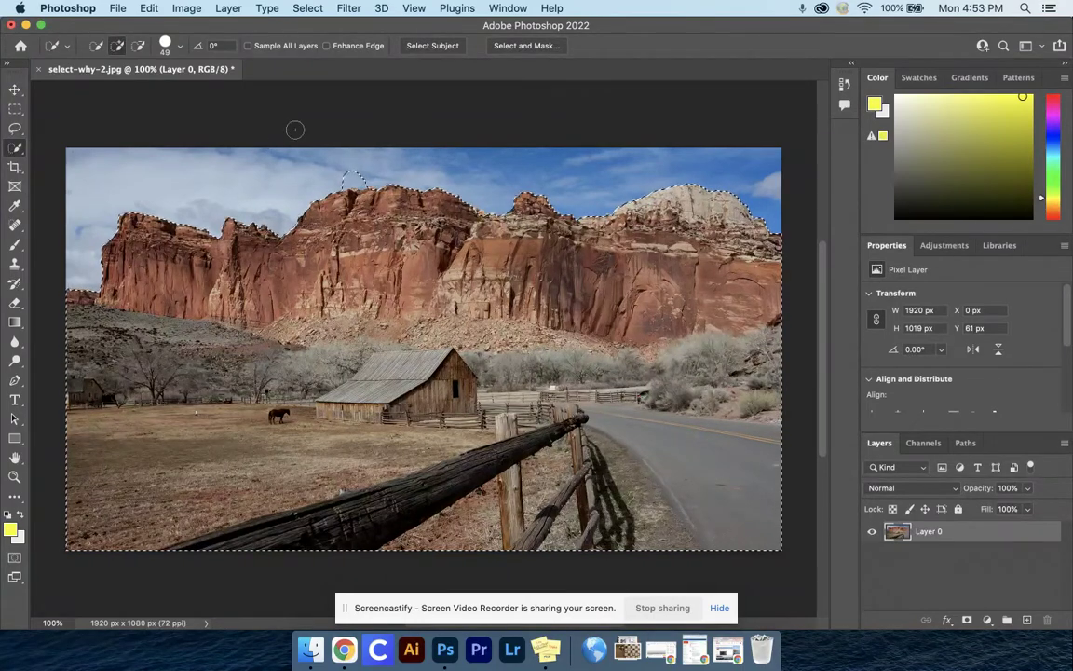
key("alt")
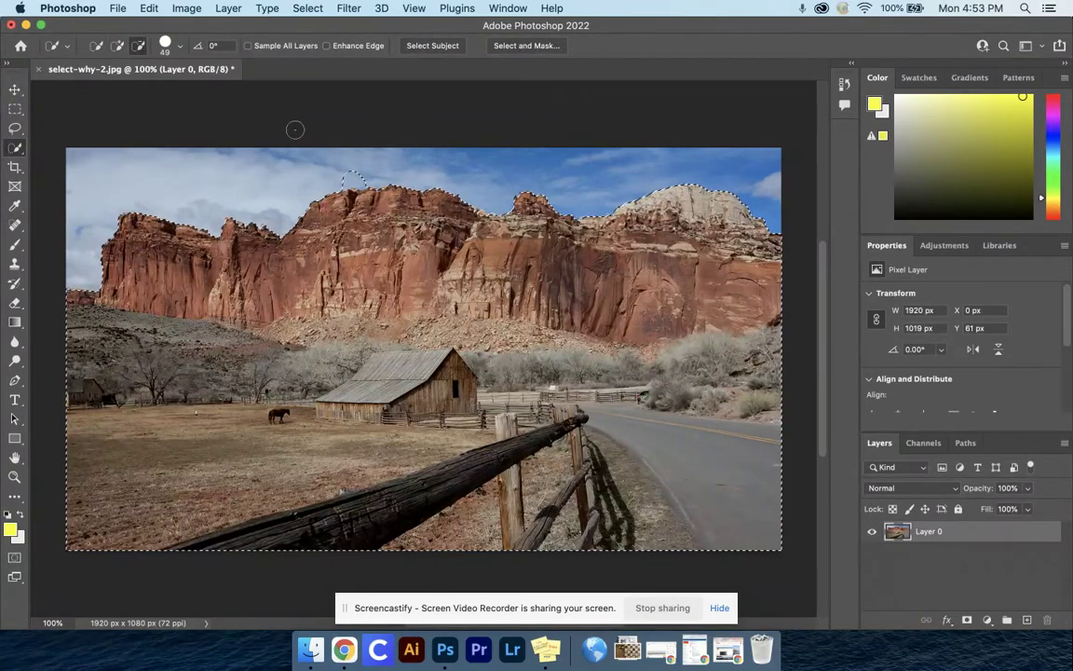
left_click(360, 175, "alt")
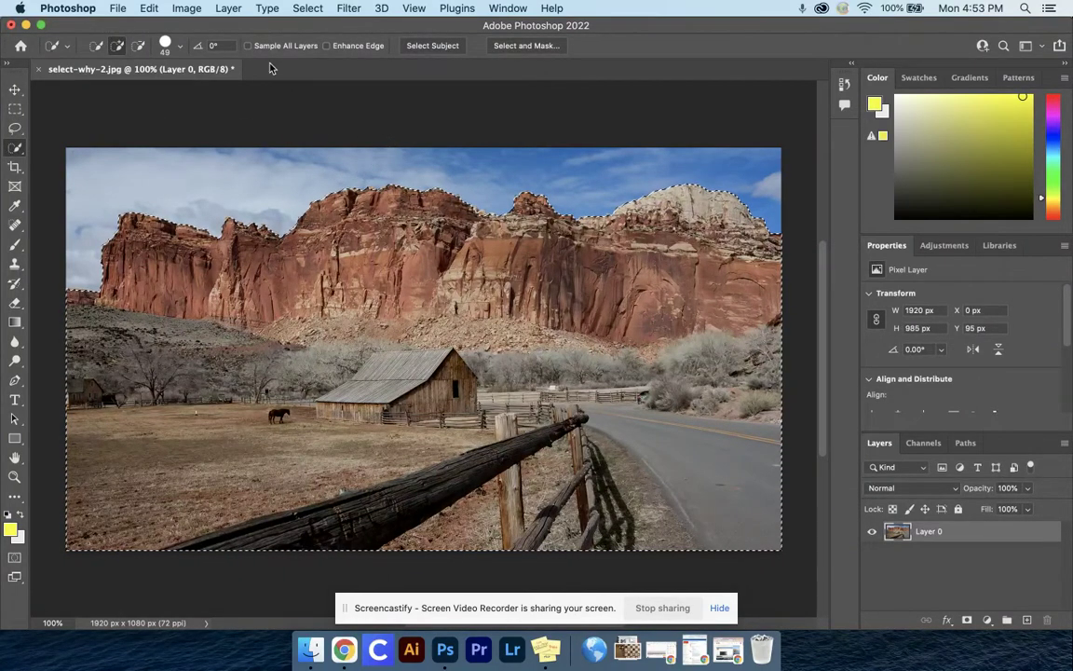
Zoom in on the cliff top and shrink the selection brush to about 15 px.
key("super+plus")
key("super+plus")
key("super+plus")
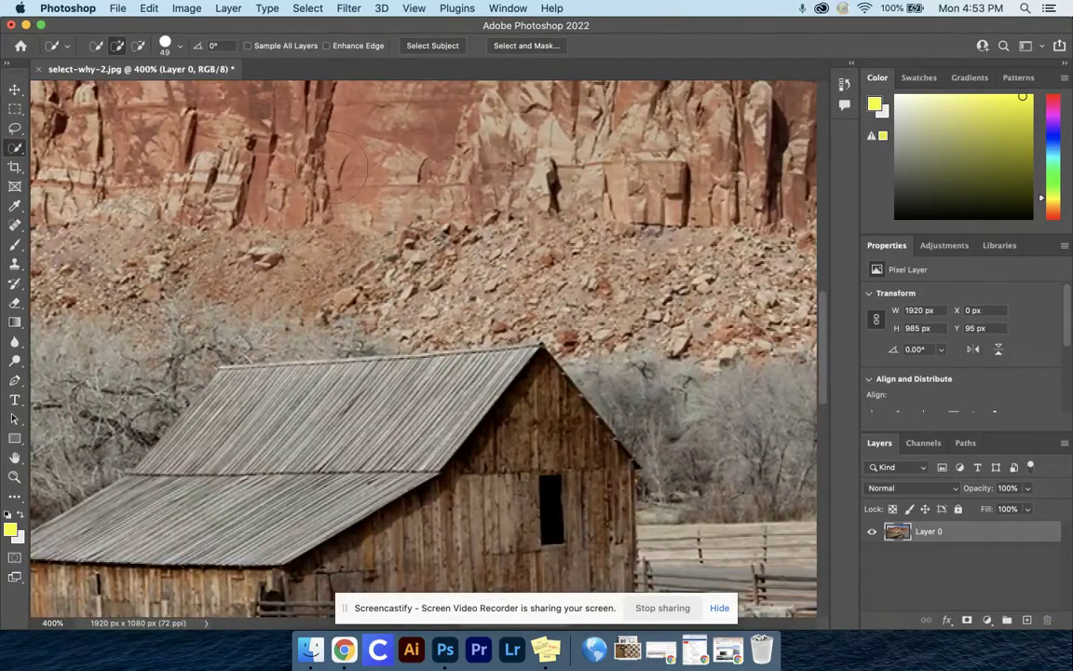
left_click_drag(342, 165, 295, 325)
left_click_drag(289, 127, 352, 383)
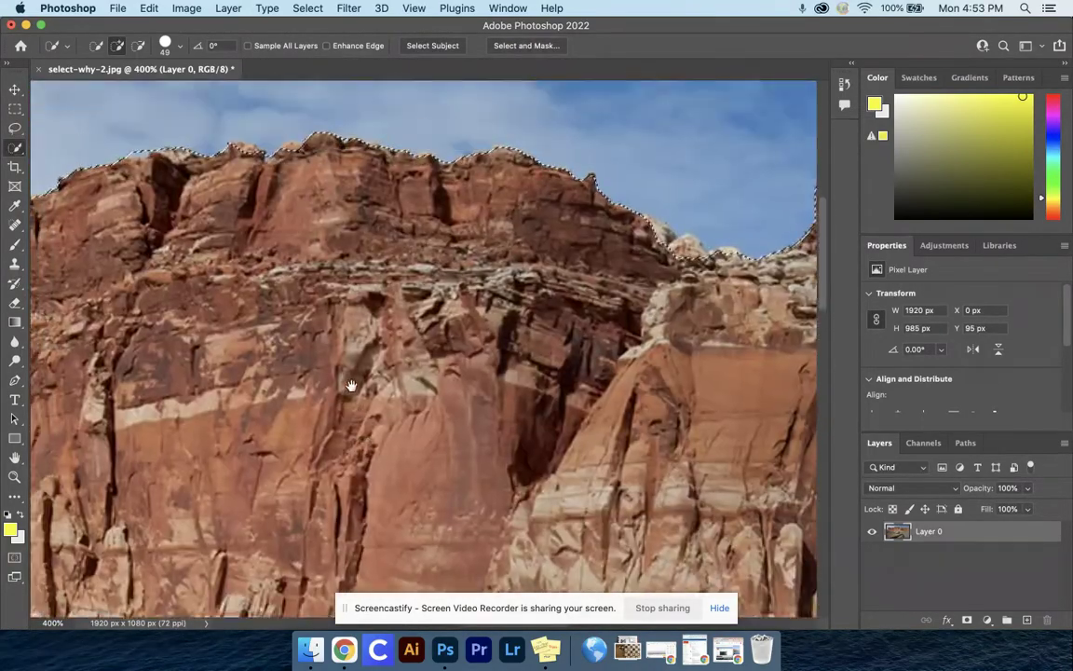
left_click_drag(288, 278, 390, 349)
left_click(168, 45)
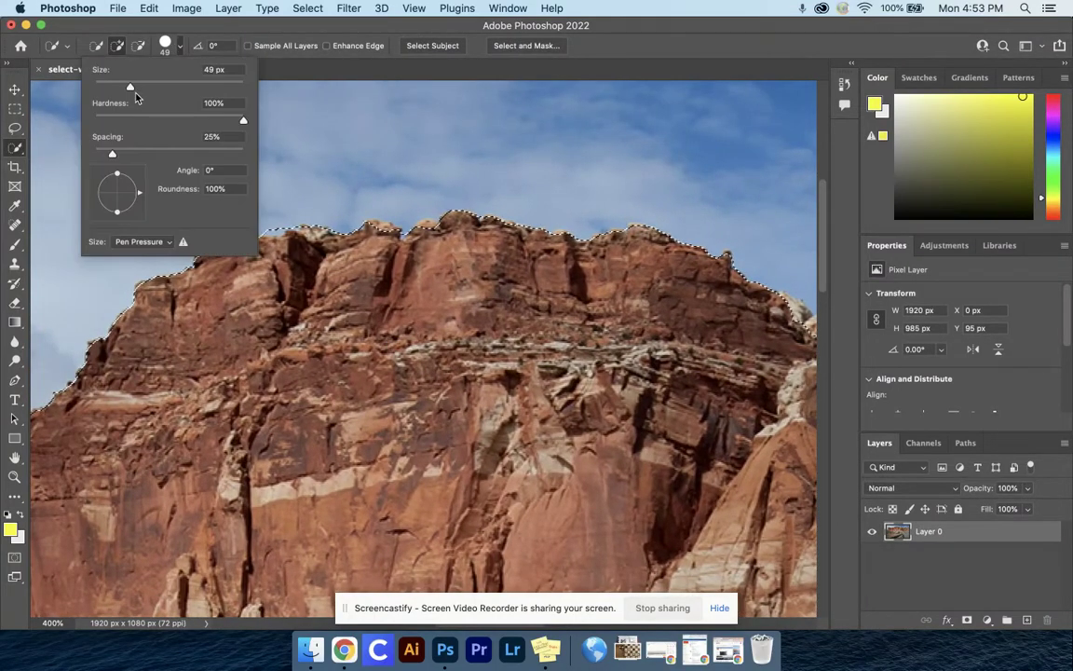
left_click_drag(127, 88, 104, 86)
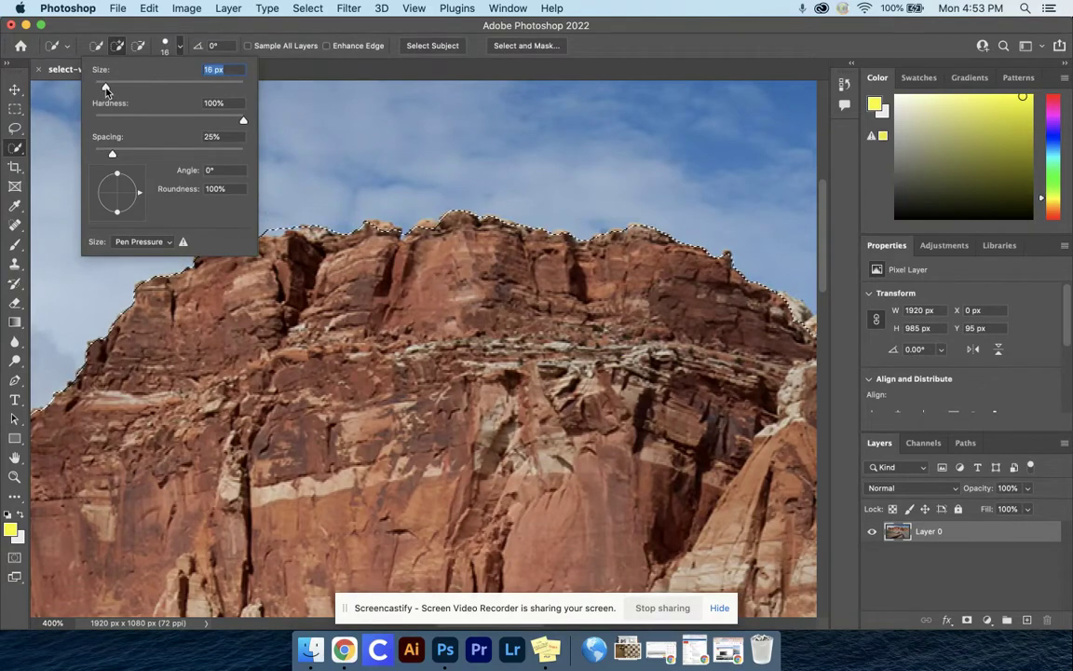
Add the missed cliff edge, trim the stray bump along the ridge, then zoom back out.
left_click(279, 221)
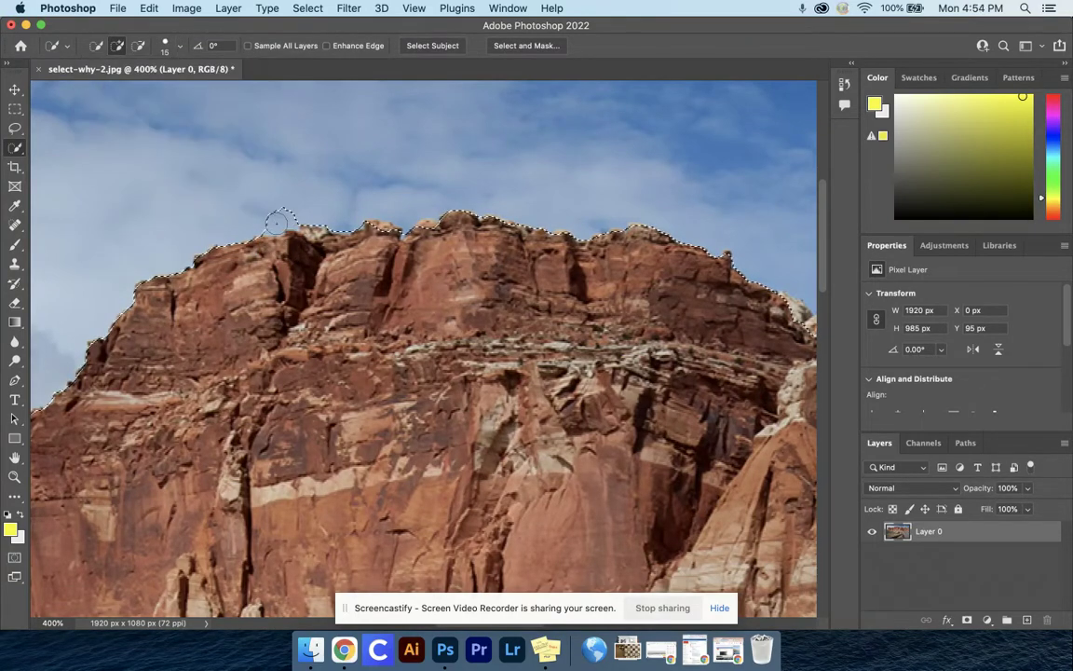
left_click(138, 45)
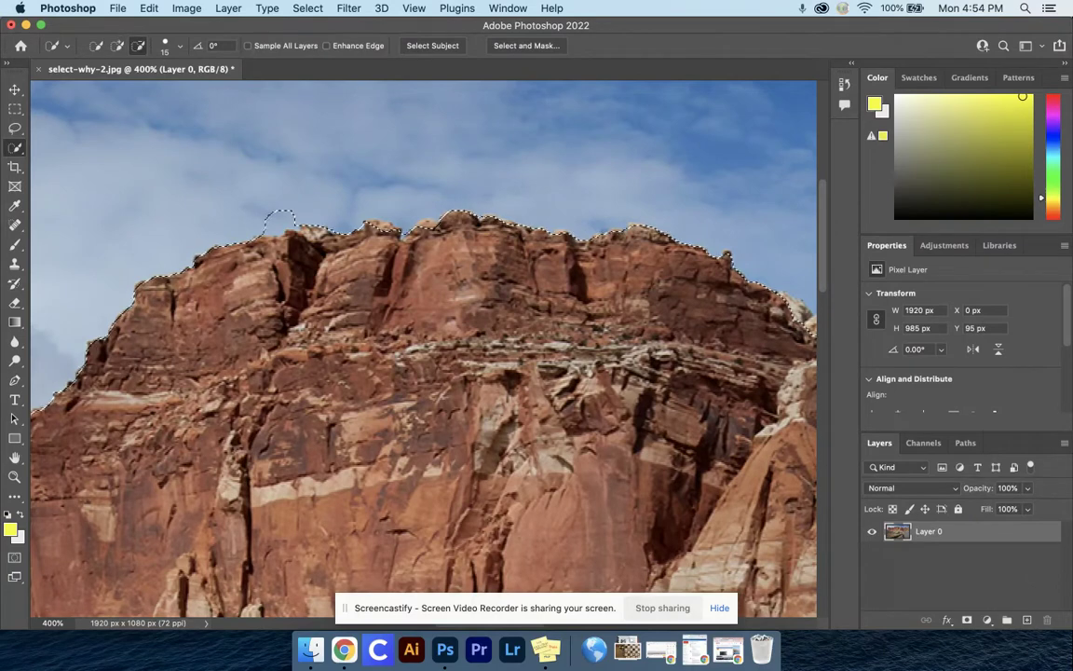
left_click(283, 219)
scroll(596, 207, "right", 5)
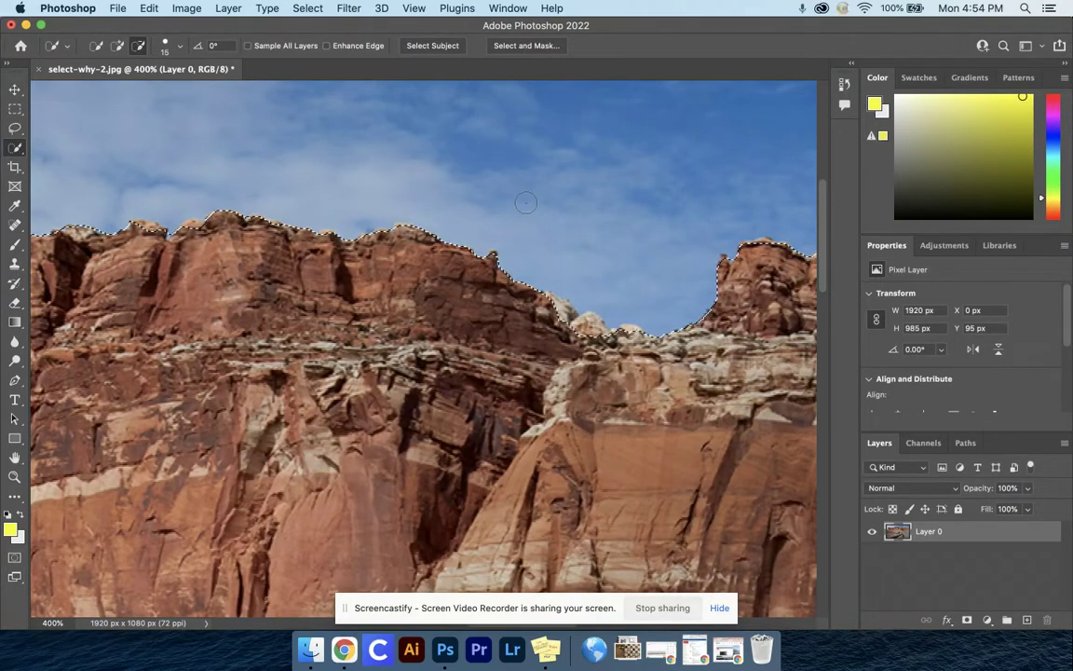
key("alt")
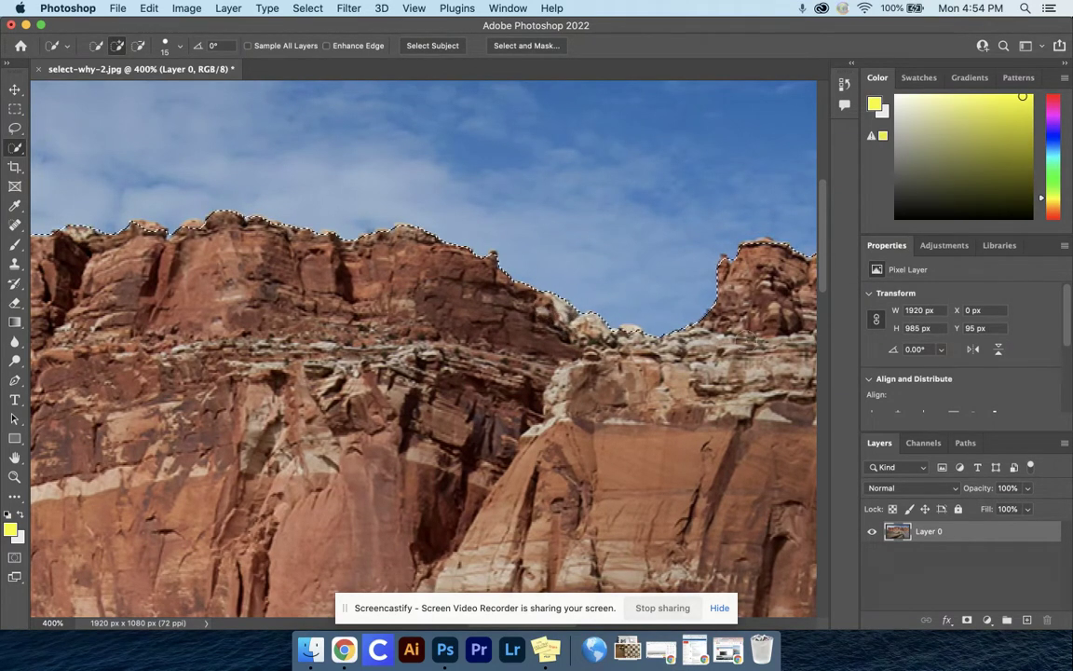
scroll(424, 349, "right", 10)
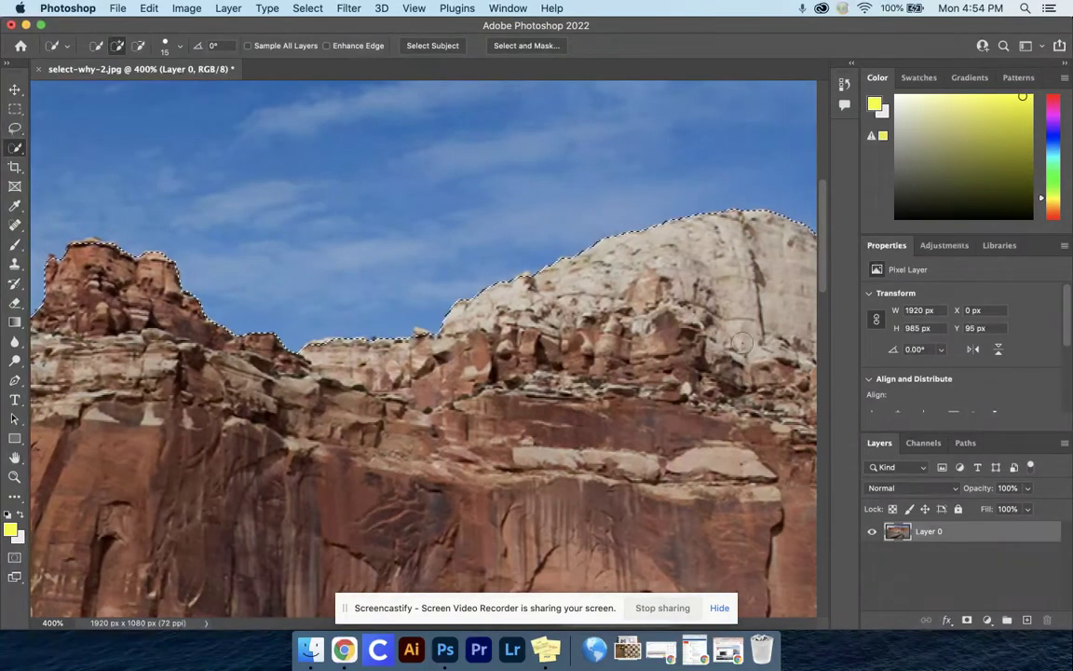
key("super+minus")
key("super+minus")
key("super+minus")
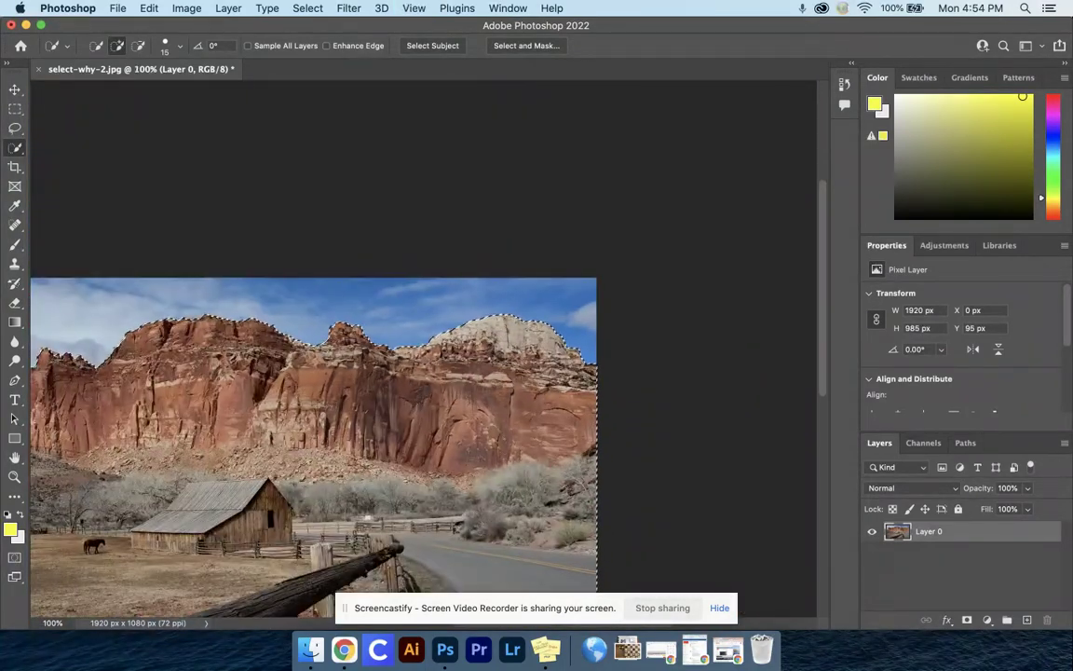
scroll(741, 341, "left", 10)
scroll(741, 341, "down", 7)
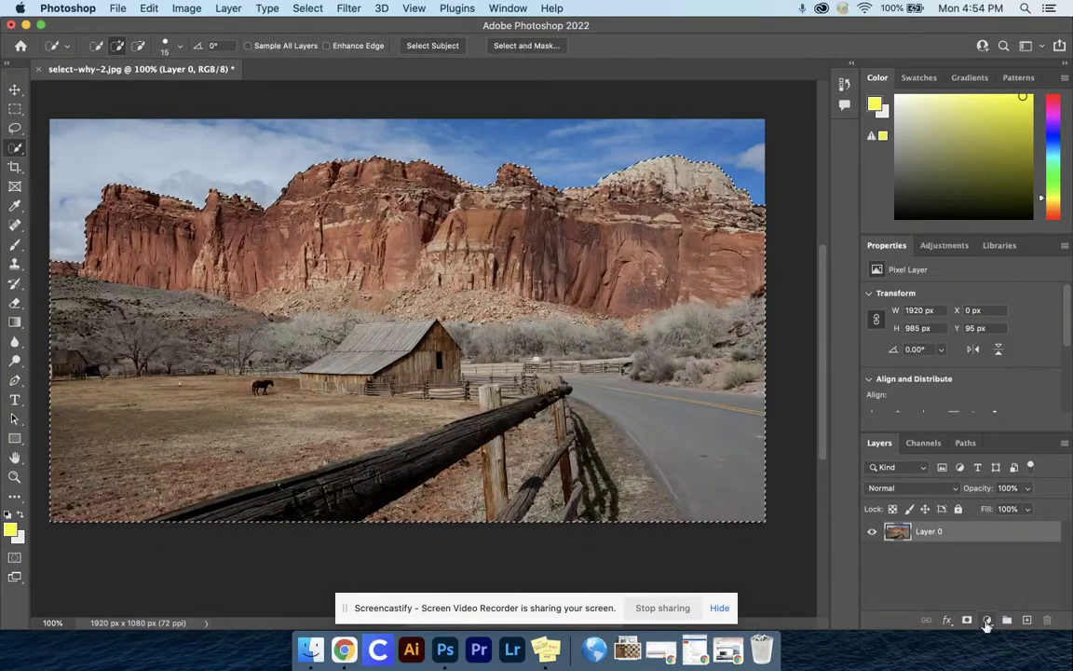
Add a Brightness/Contrast adjustment layer from the Layers panel's adjustment menu.
left_click(987, 621)
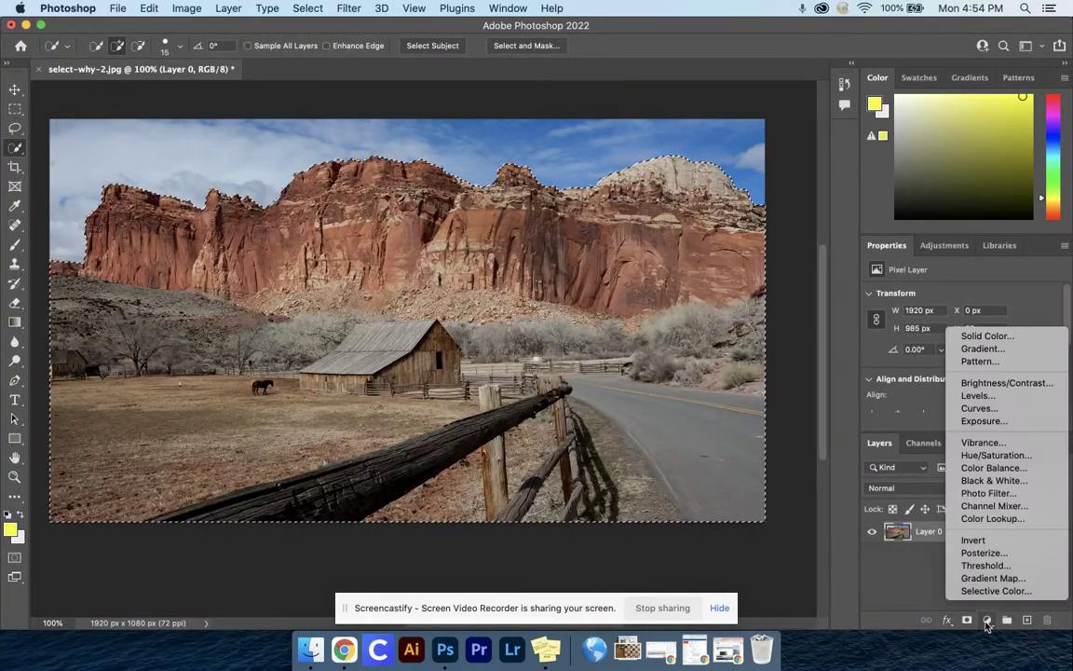
left_click(1015, 383)
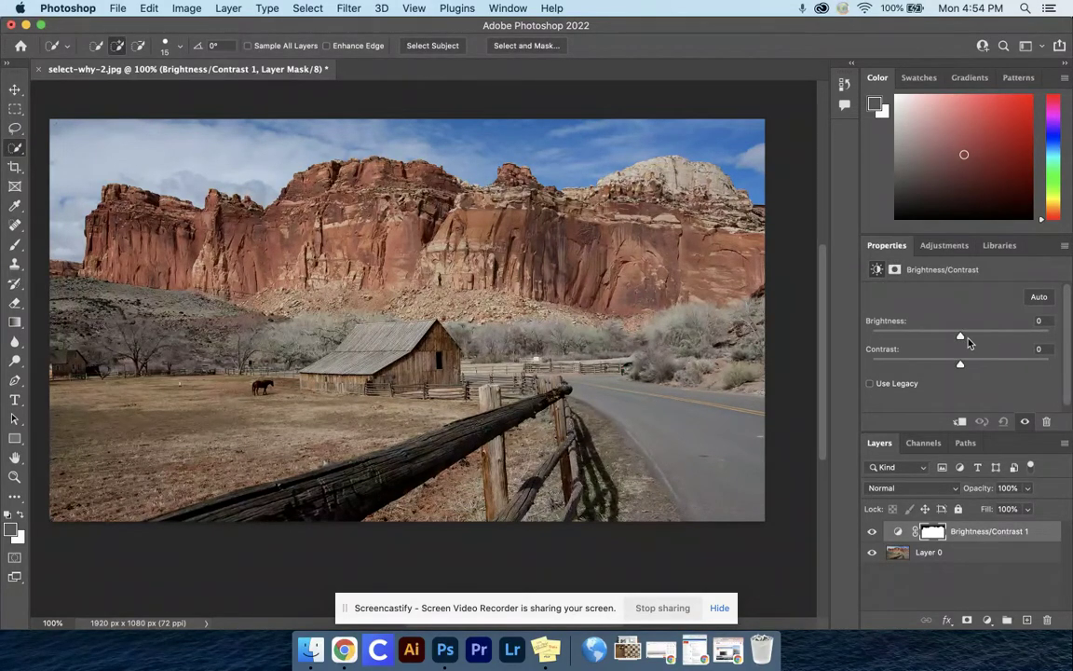
Set Brightness 30 and Contrast 19, reselect the land below the cliffs, then deselect.
left_click_drag(962, 341, 840, 330)
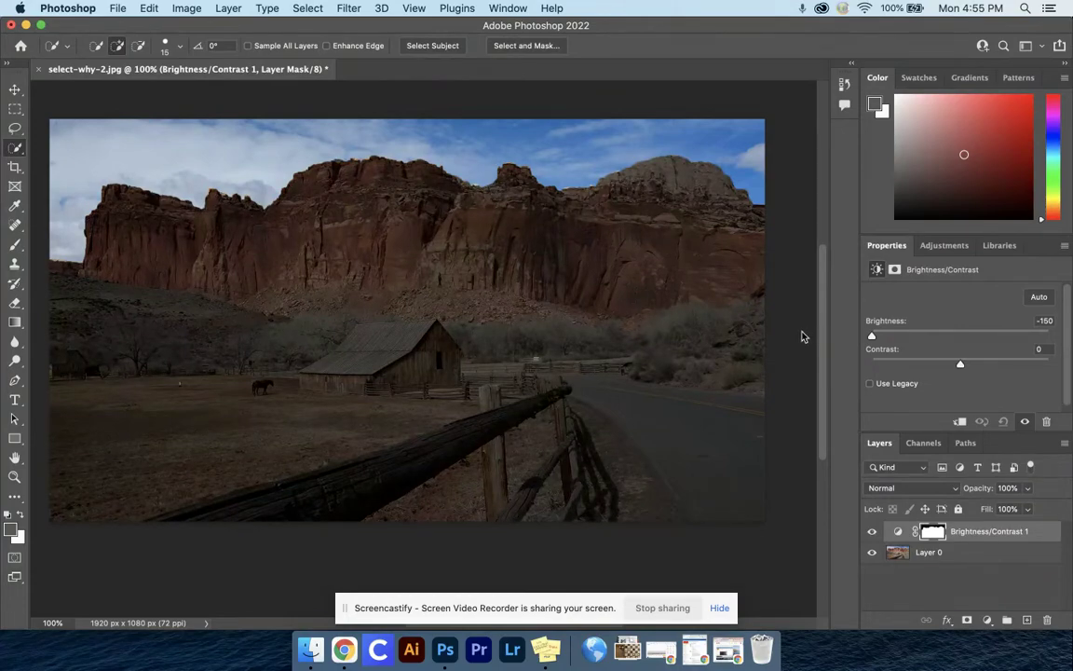
left_click_drag(872, 335, 976, 371)
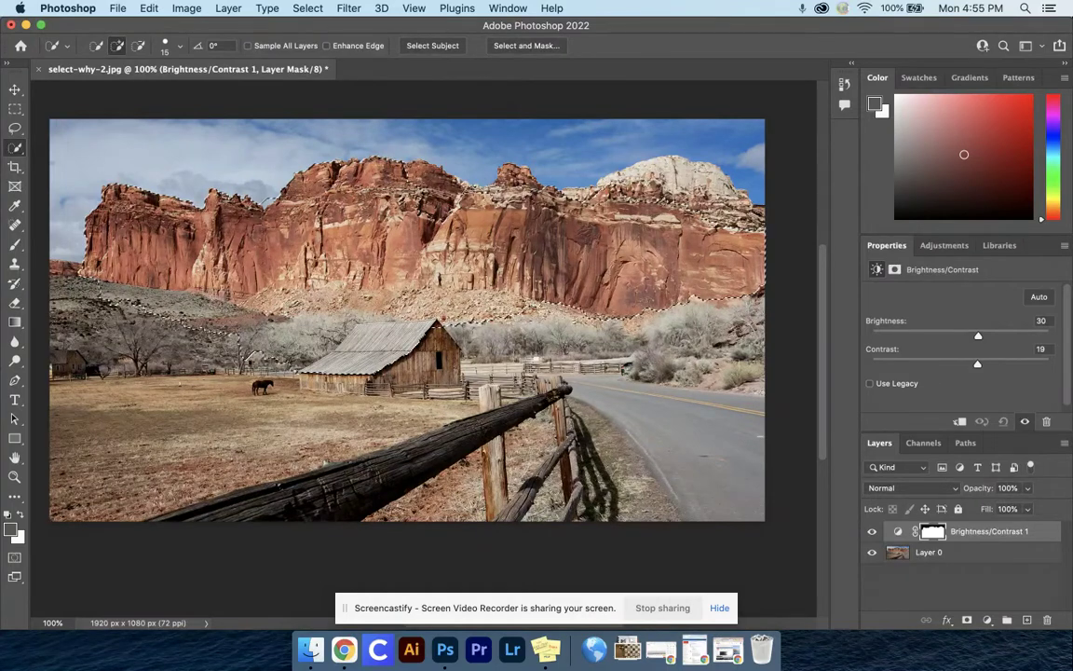
mouse_move(56, 316)
left_mouse_down()
mouse_move(223, 335)
mouse_move(694, 322)
left_mouse_up()
left_click_drag(279, 447, 699, 447)
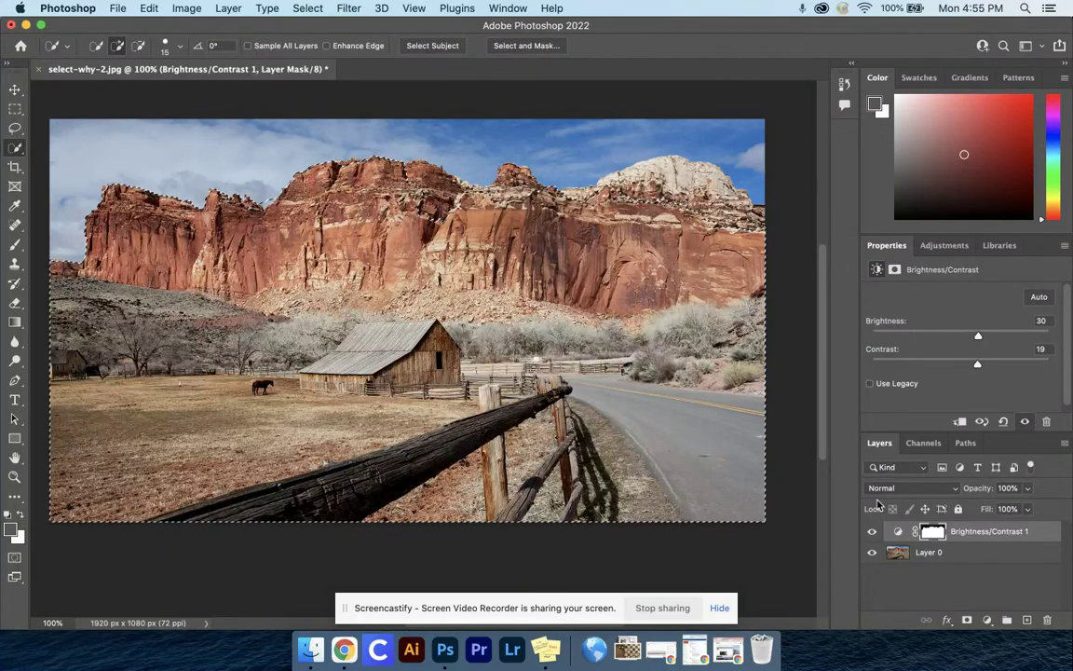
key("super+d")
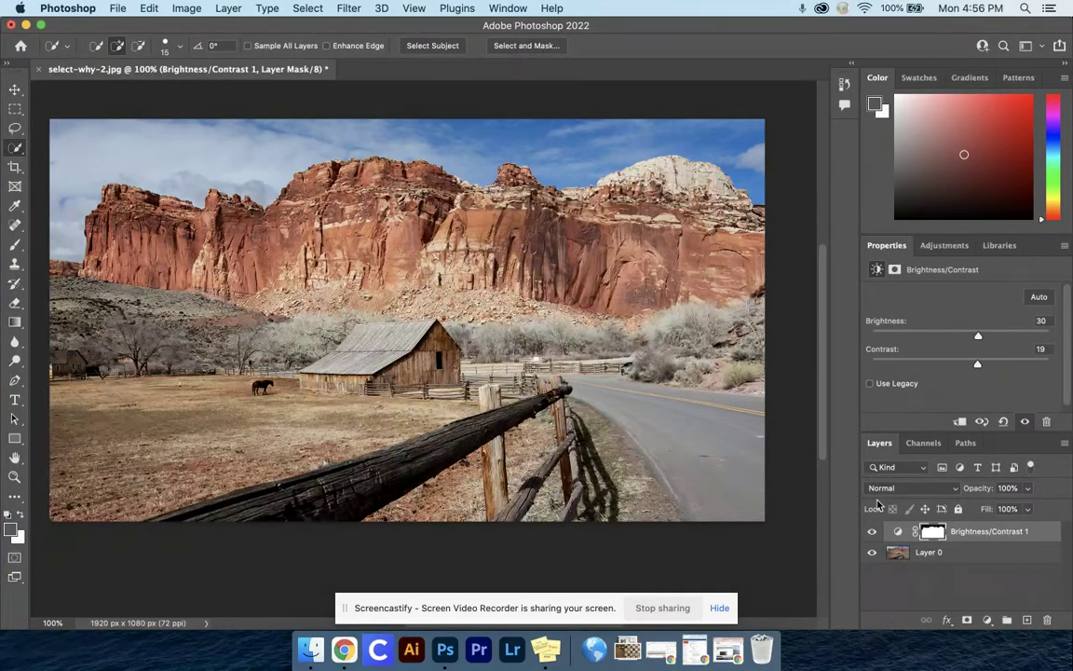
Save a JPEG copy to the computer with a last-name-and-initial filename prefix at quality 12.
left_click(116, 8)
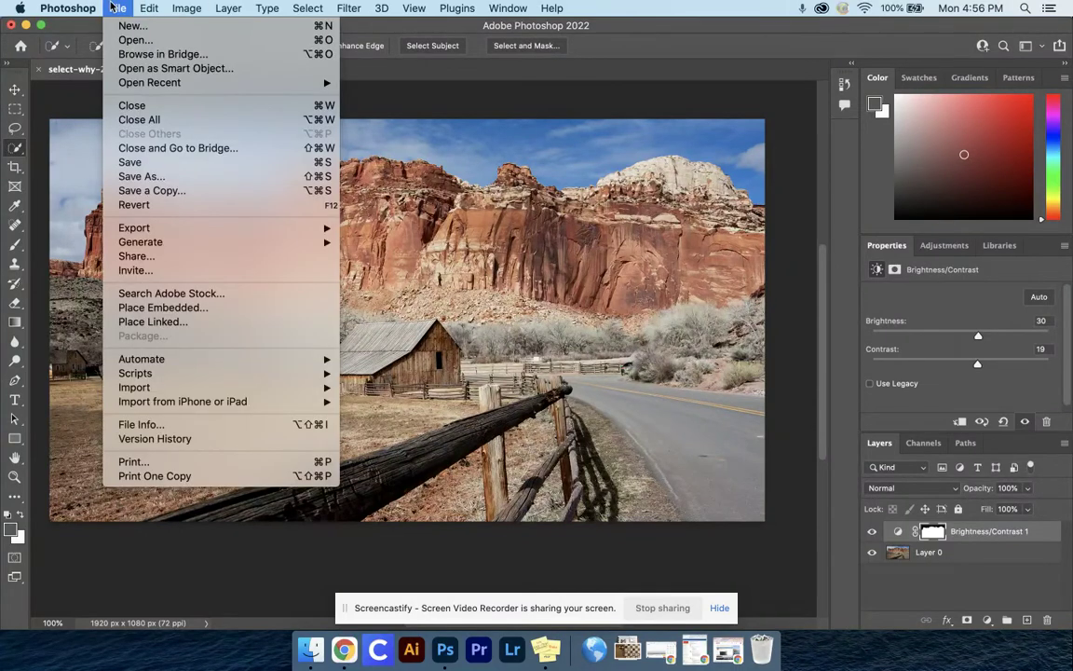
left_click(151, 191)
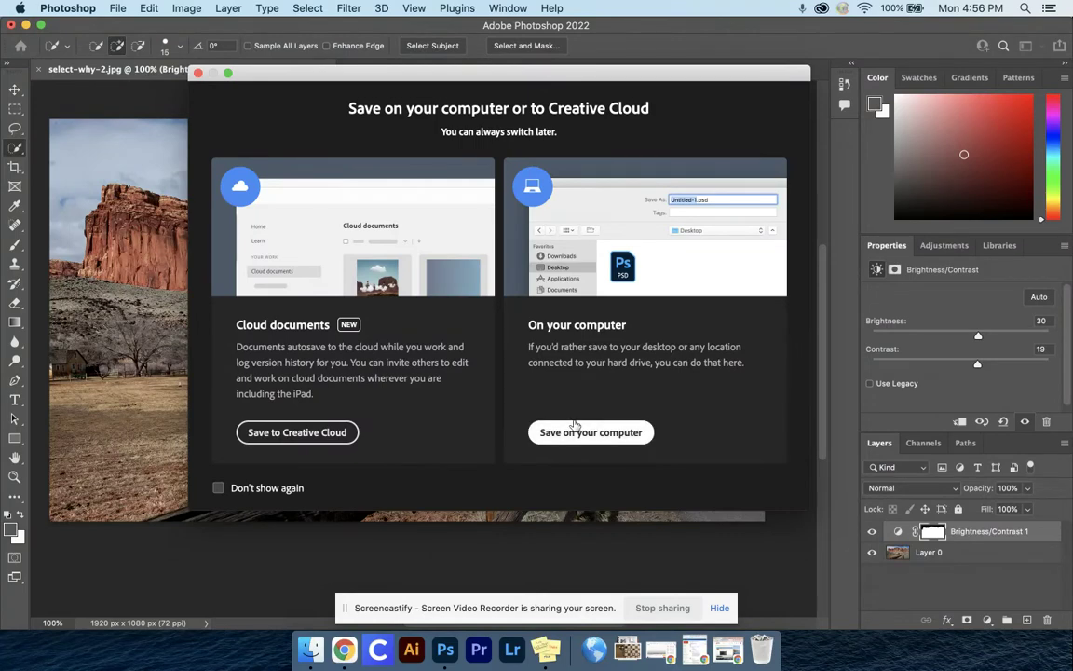
left_click(575, 430)
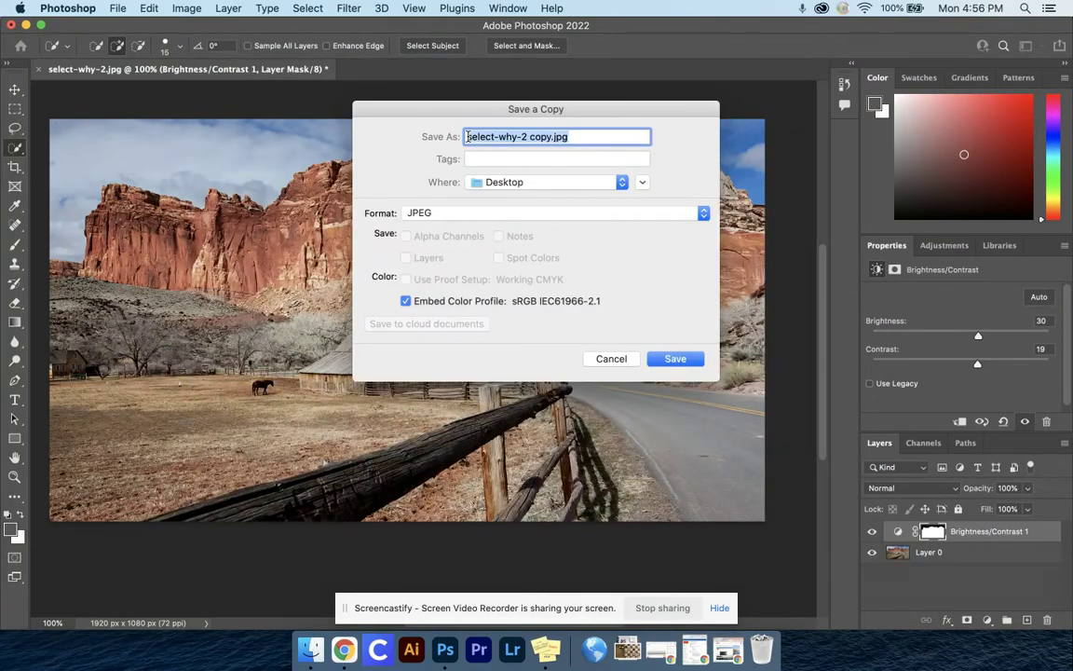
left_click(469, 137)
type("Lastn")
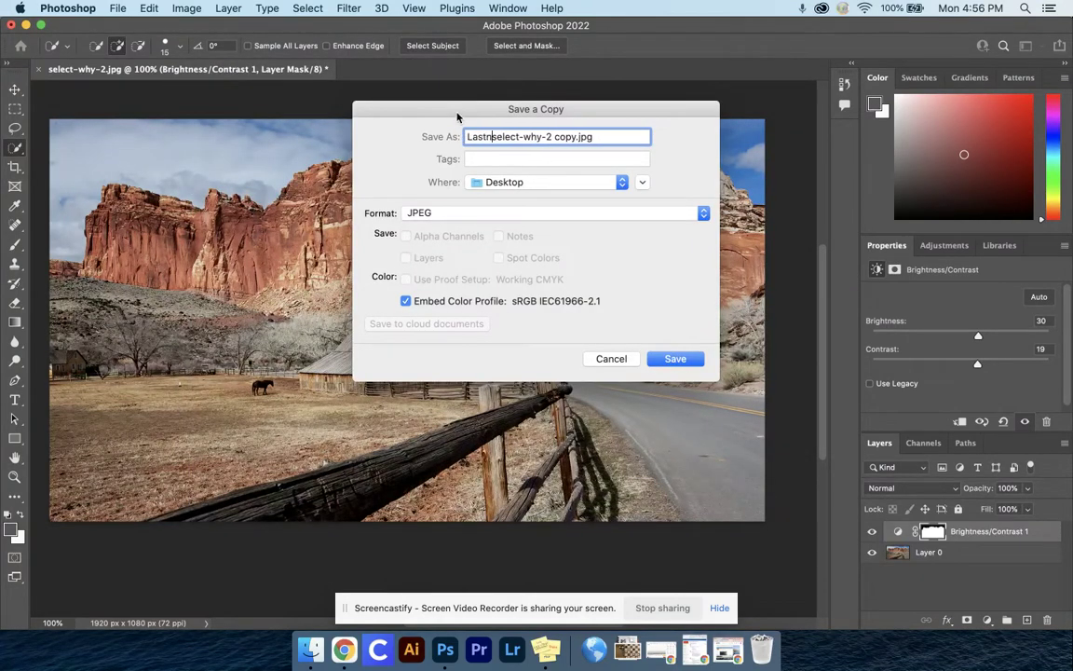
type("ame")
type(",Fir")
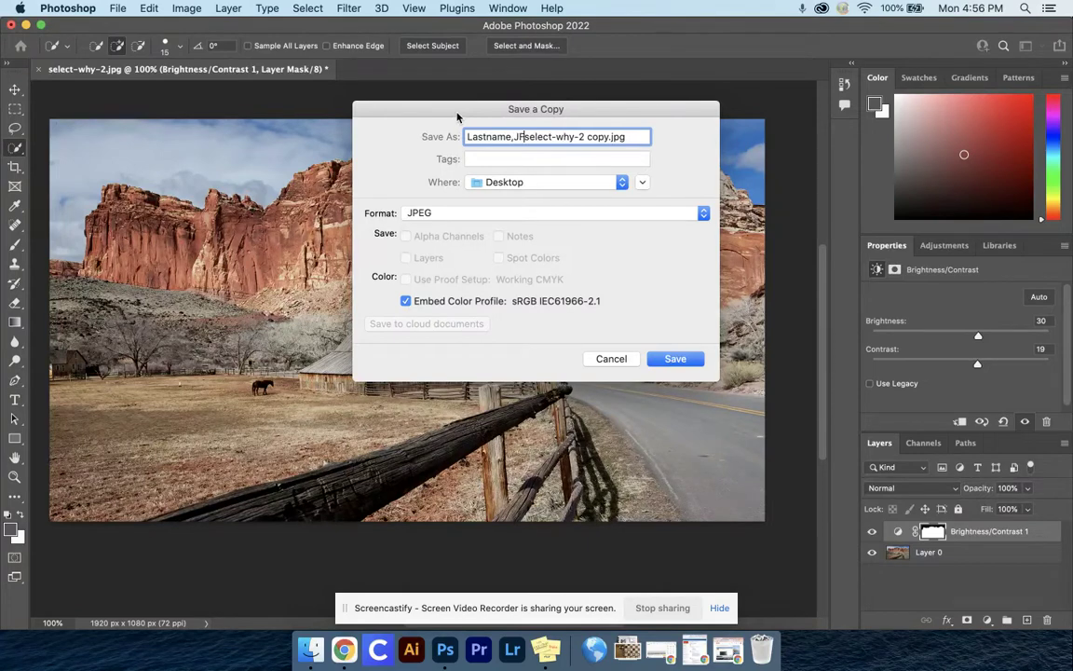
type("stInitial")
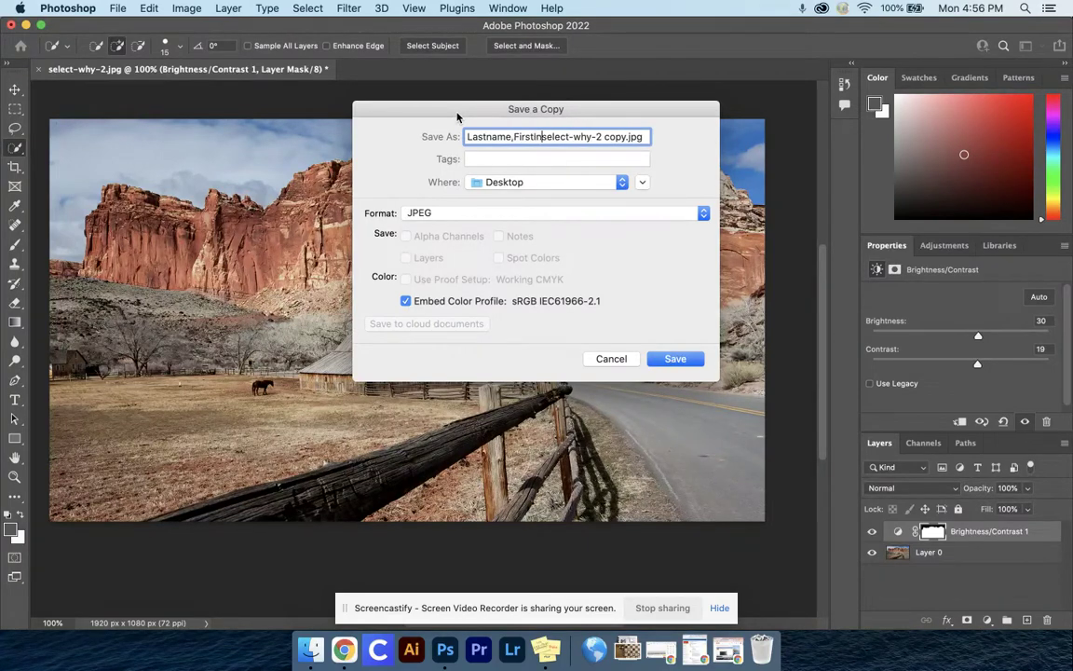
type("_")
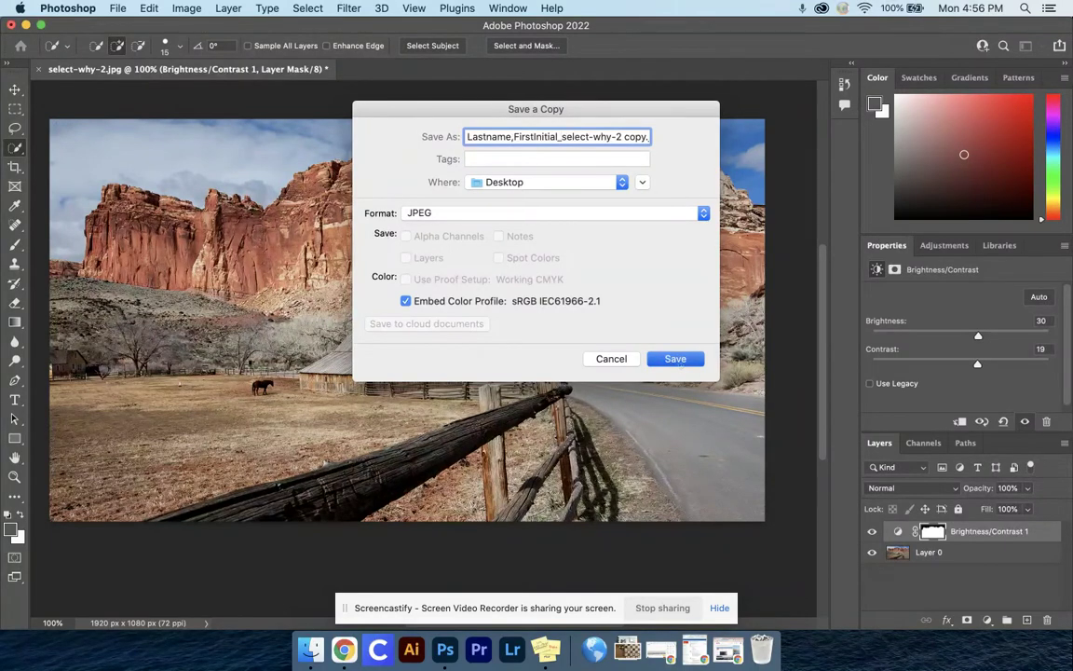
left_click(675, 359)
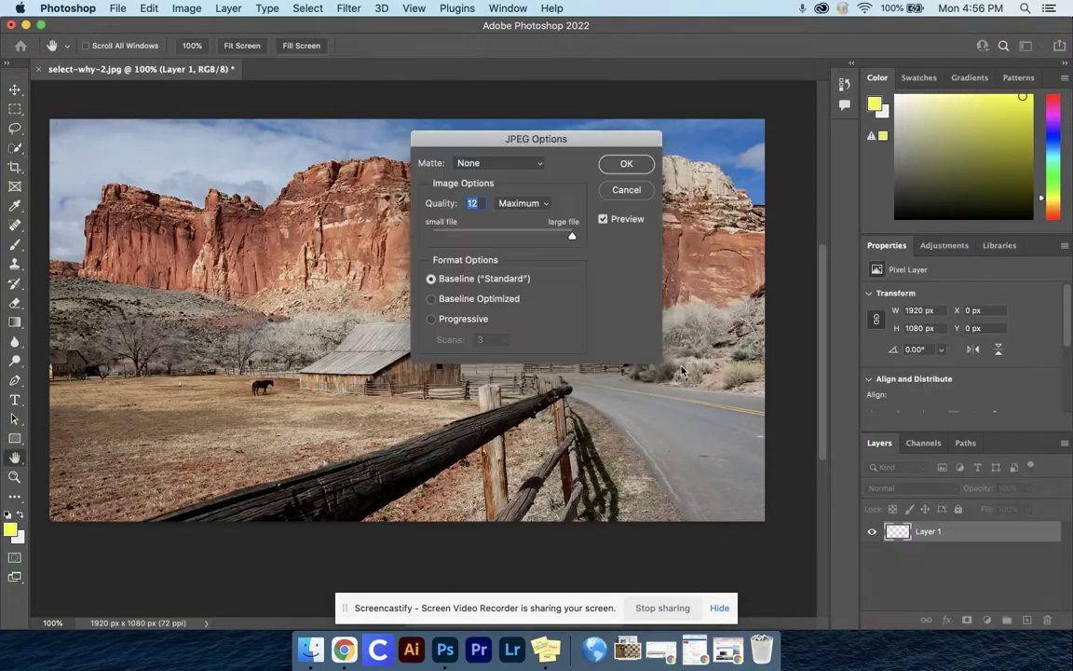
left_click(633, 165)
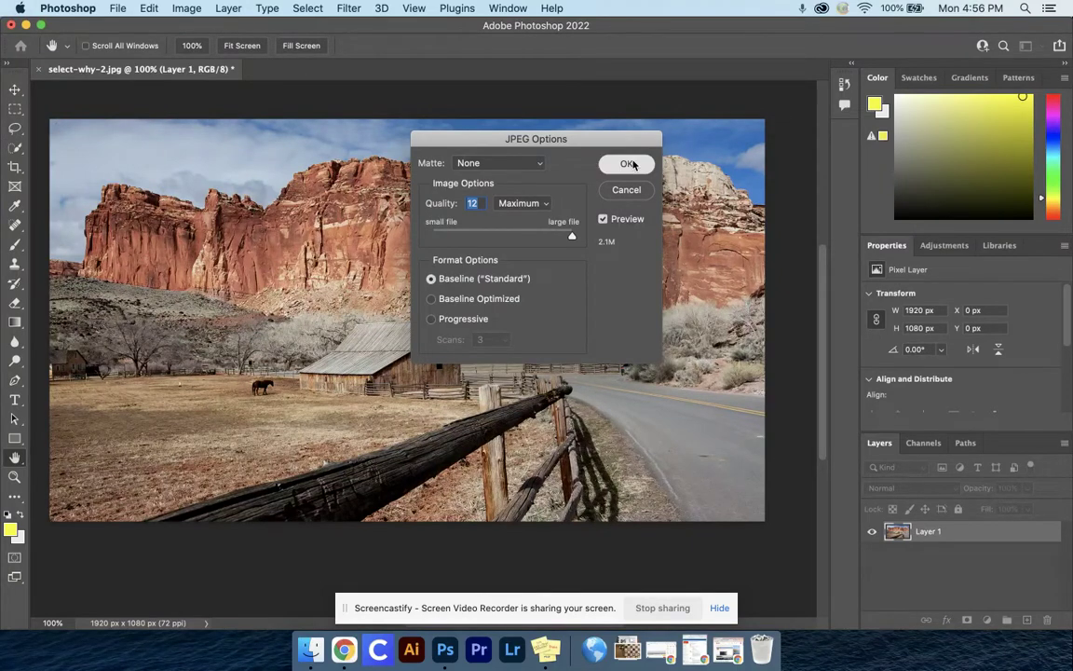